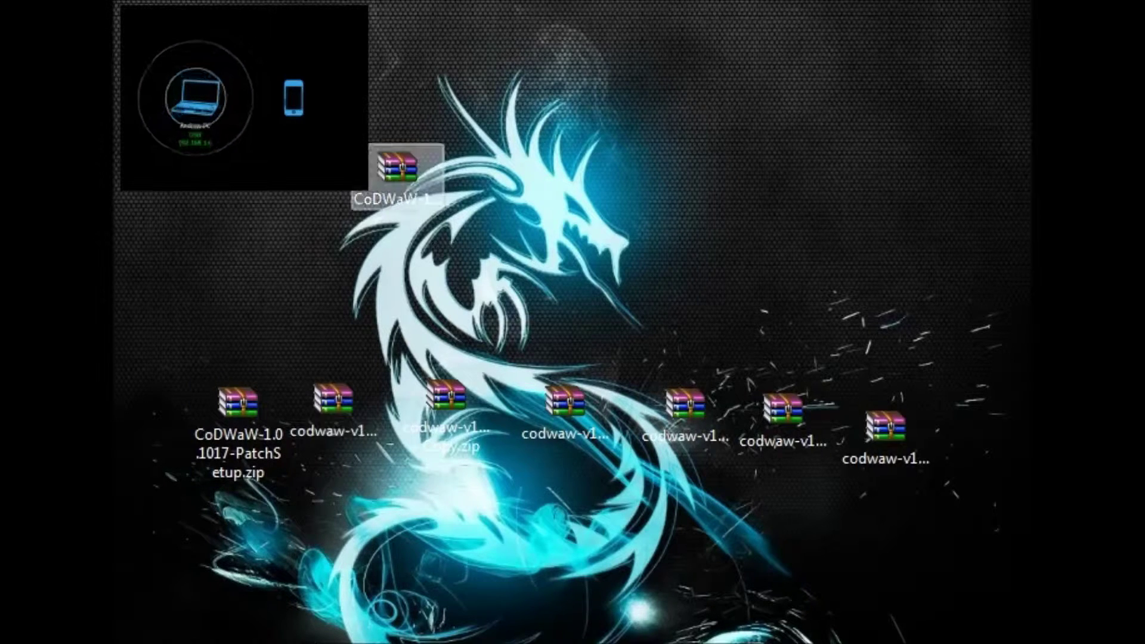
Open the CoDWaW patch ZIP in WinRAR and move the selection to README.txt
left_click(397, 170)
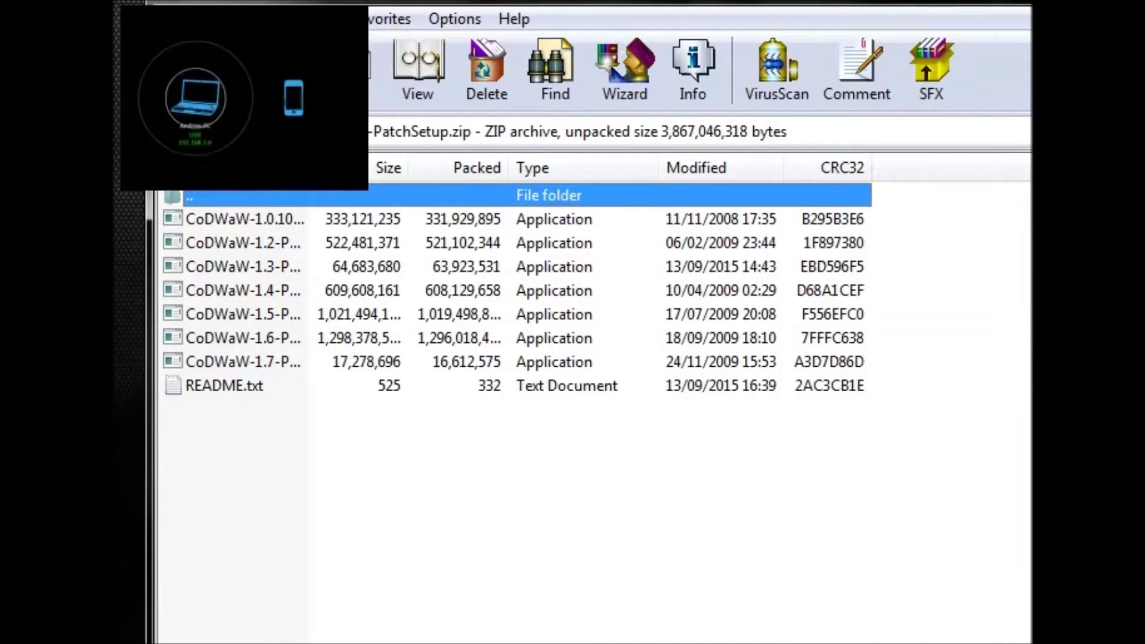
key("End")
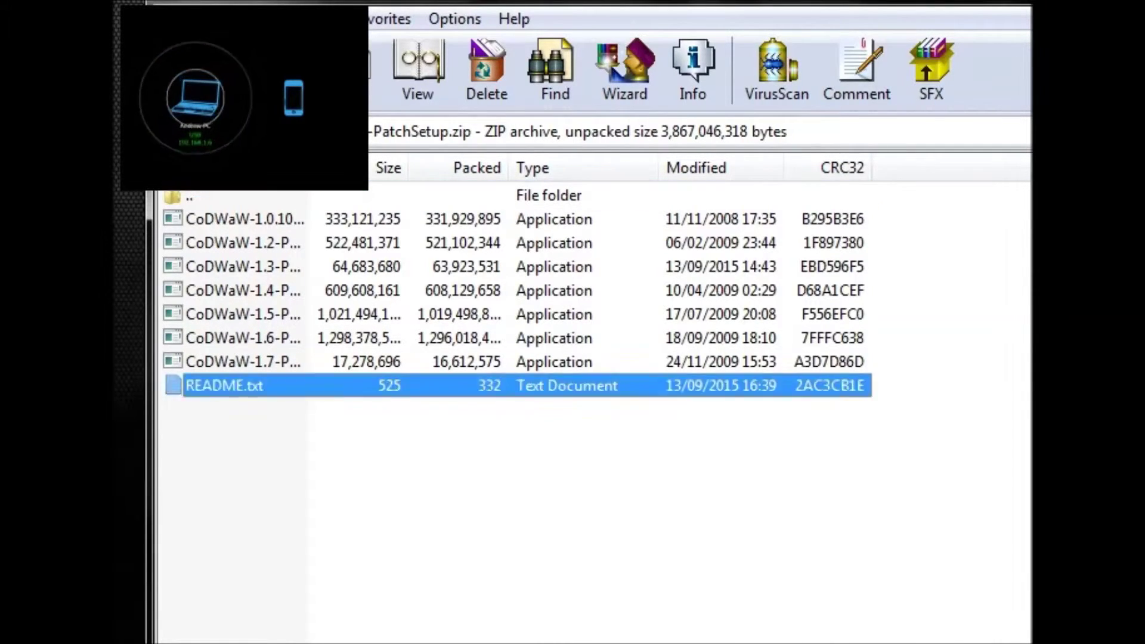
key("Return")
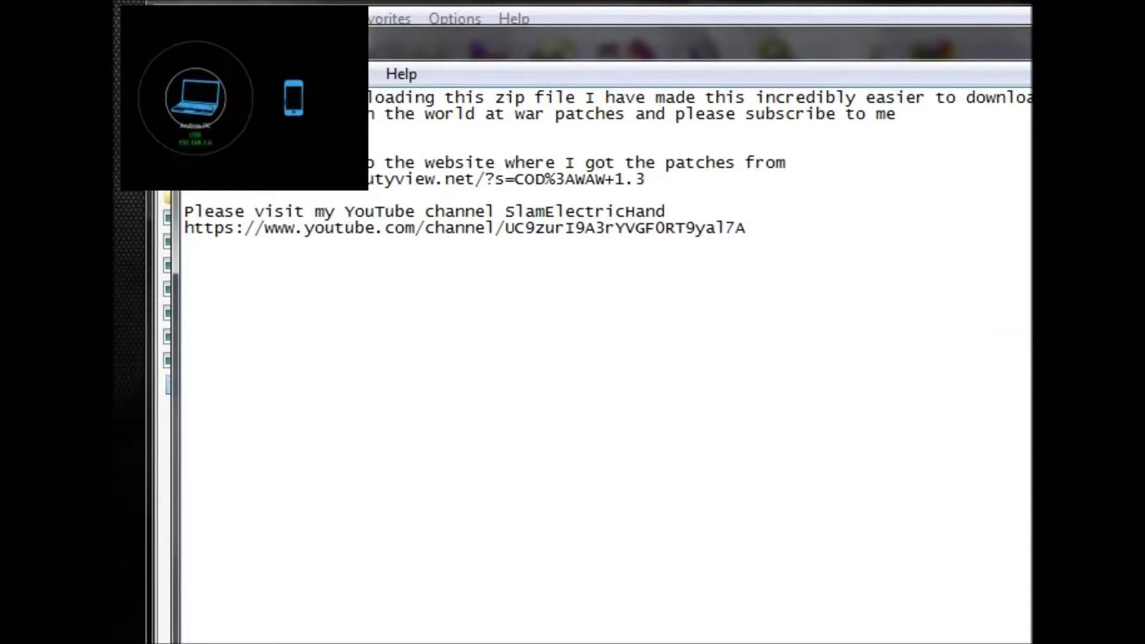
key("alt+F4")
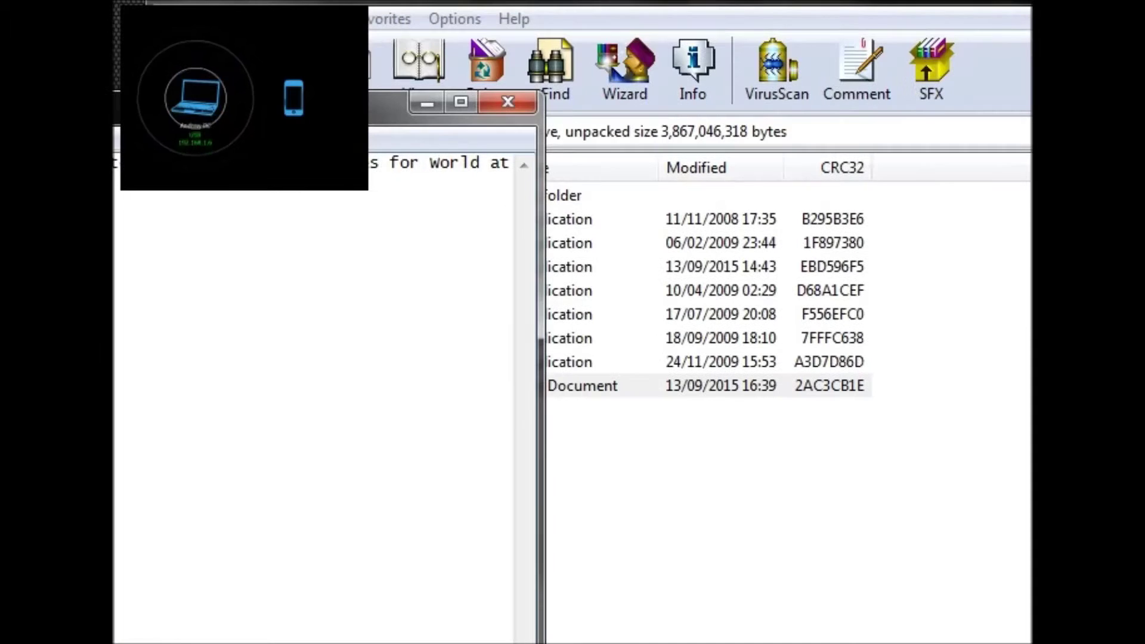
left_click(506, 101)
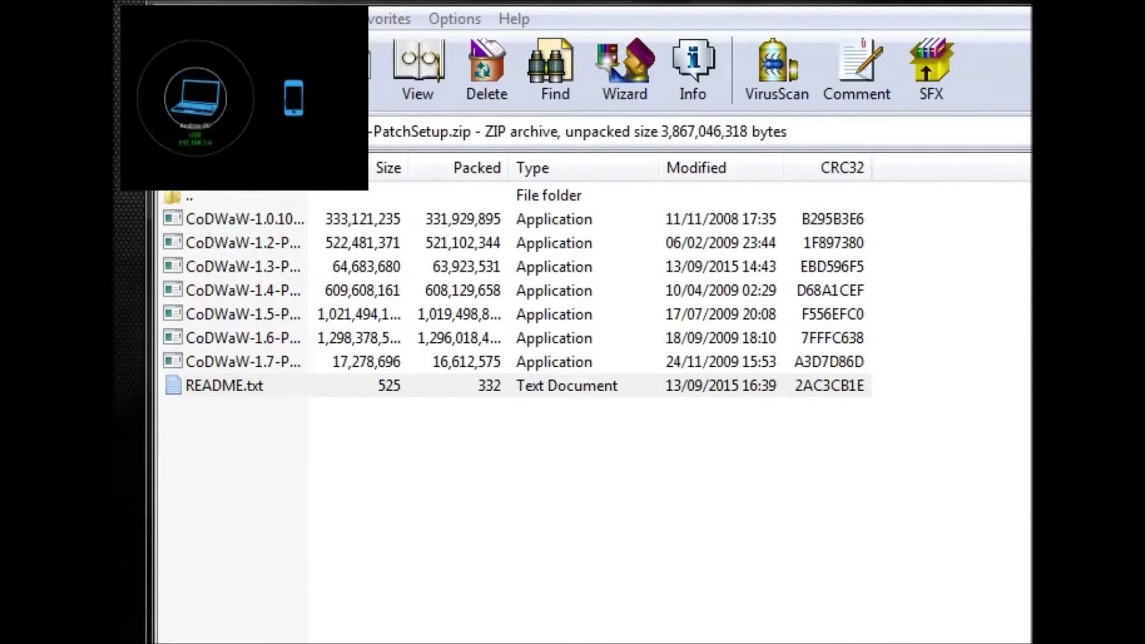
key("shift+Delete")
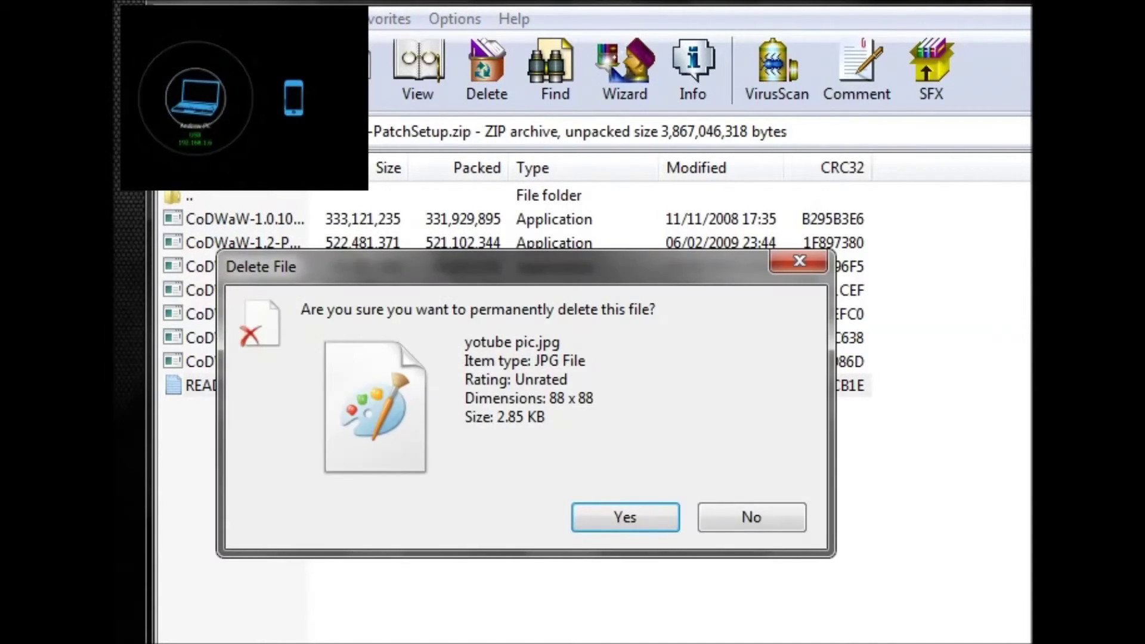
key("Return")
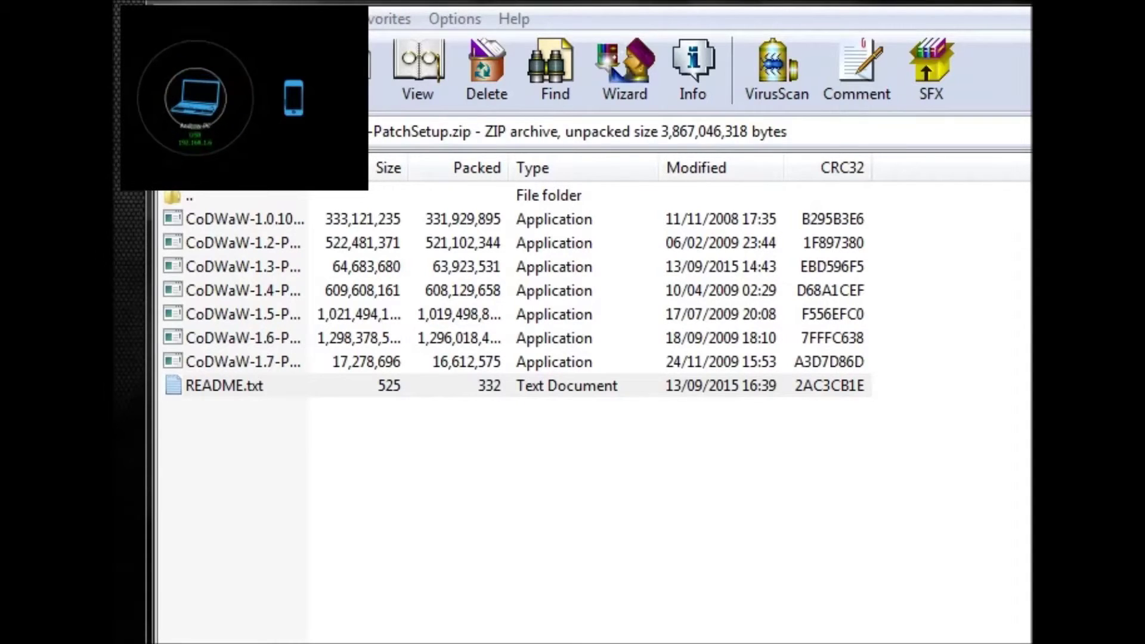